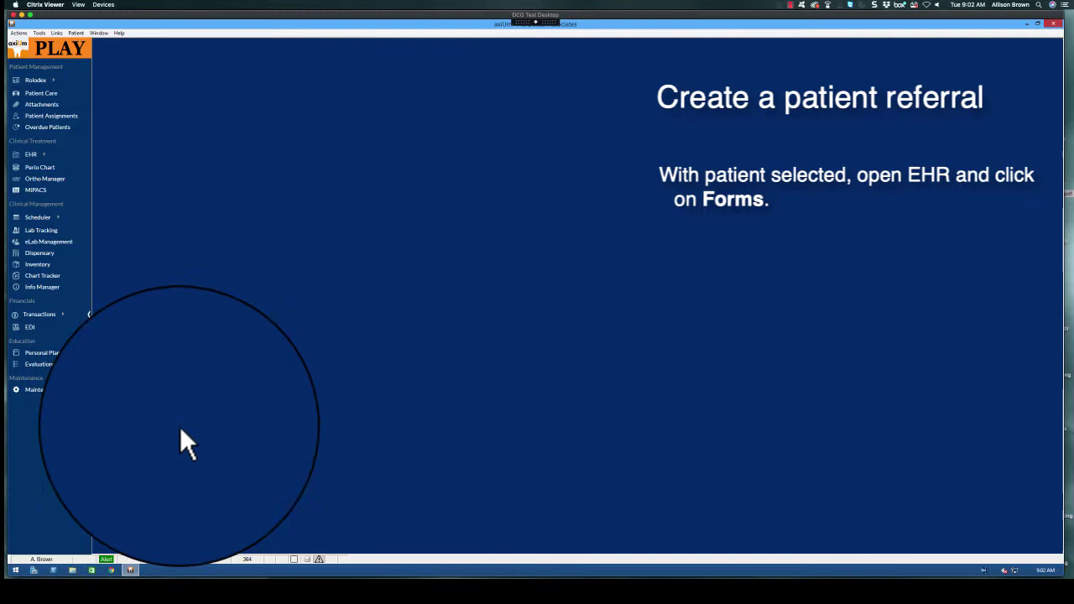
Add a new classic form of type Referral Request to the selected patient's EHR forms
{"action": "left_click", "coordinate": [48, 164]}
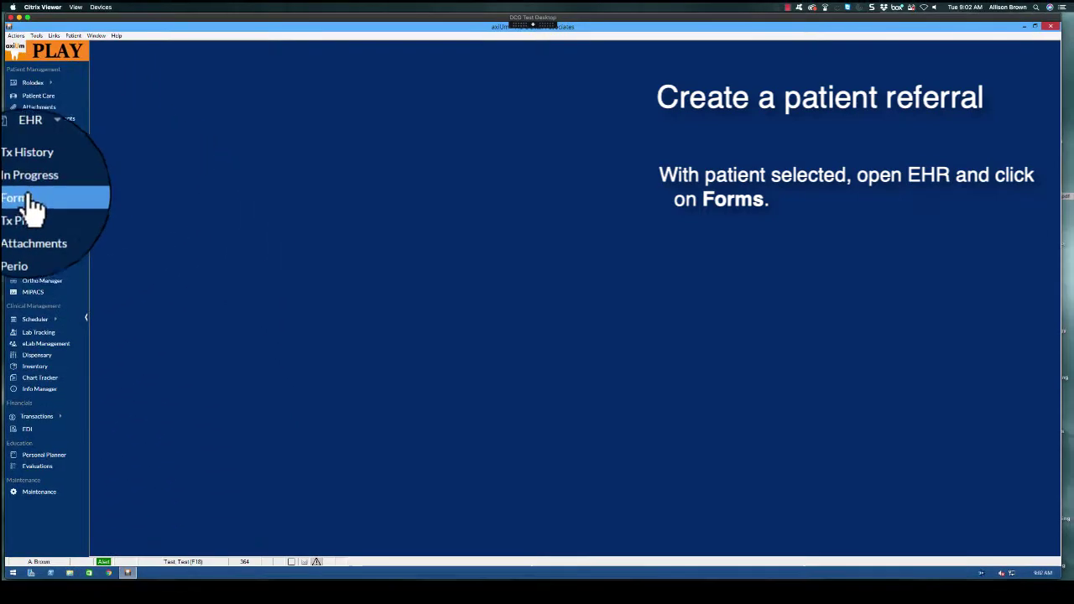
{"action": "left_click", "coordinate": [31, 199]}
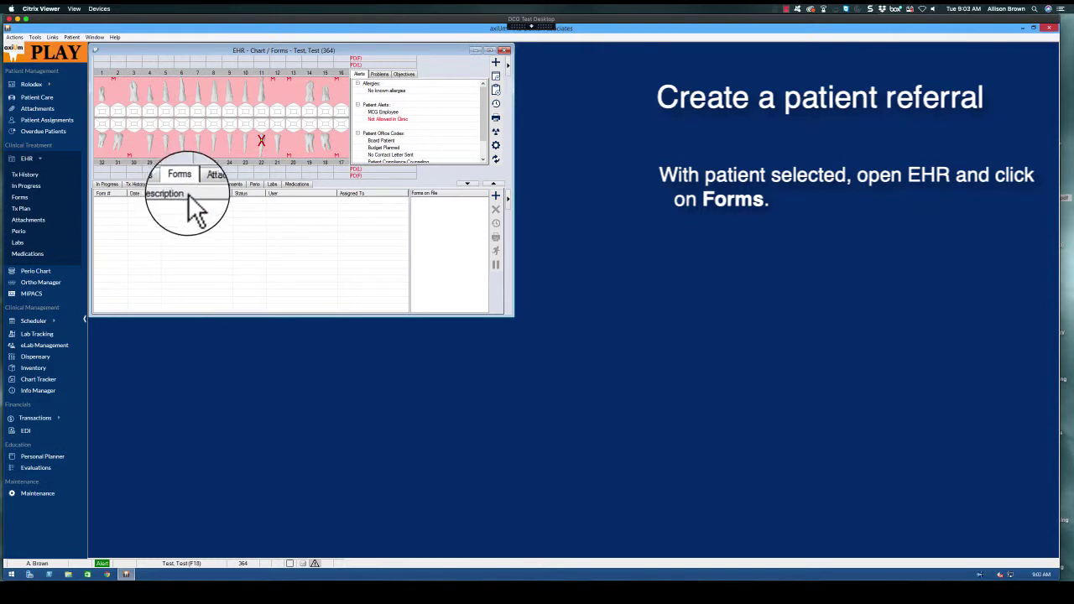
{"action": "left_click", "coordinate": [495, 197]}
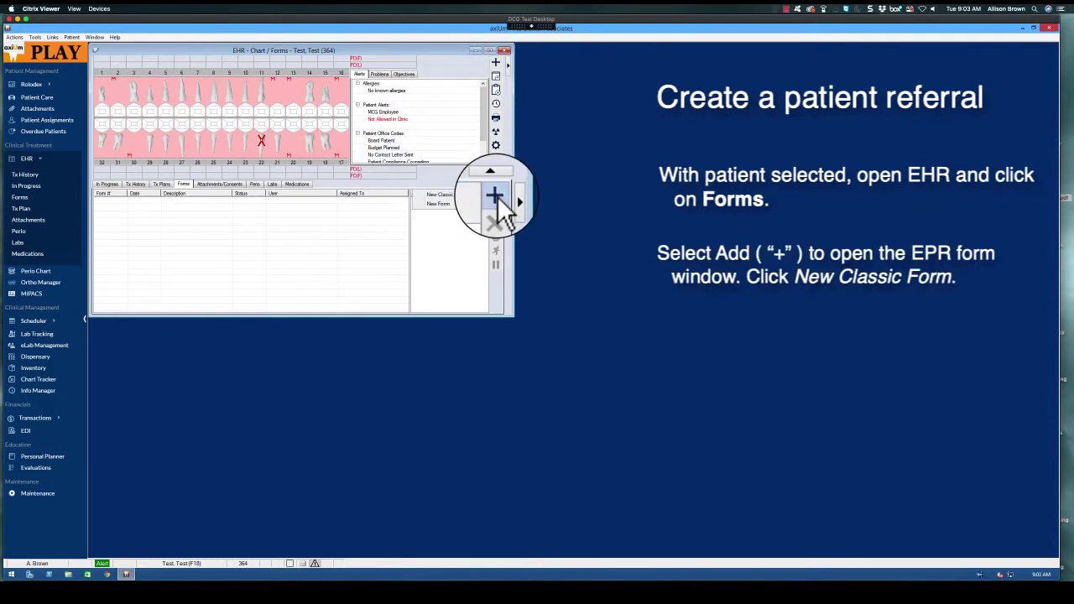
{"action": "left_click", "coordinate": [476, 200]}
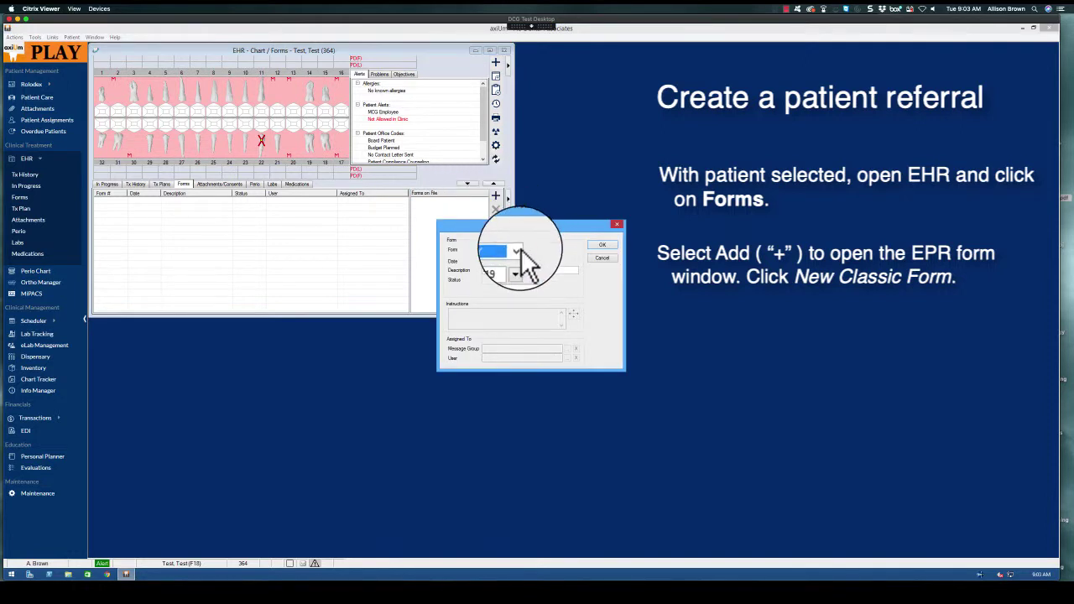
{"action": "left_click", "coordinate": [518, 250]}
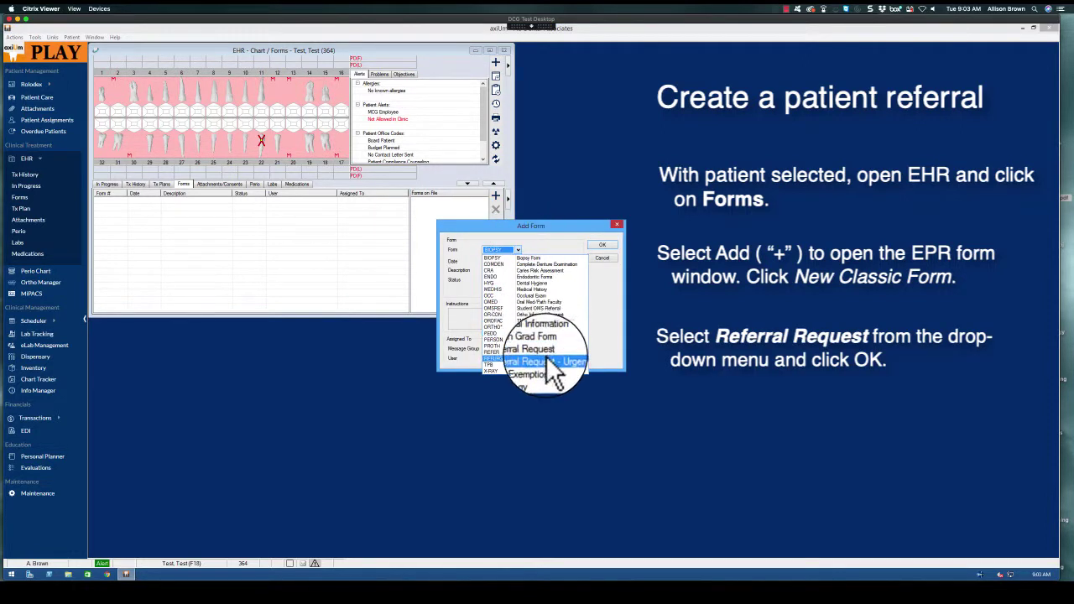
{"action": "left_click", "coordinate": [537, 353]}
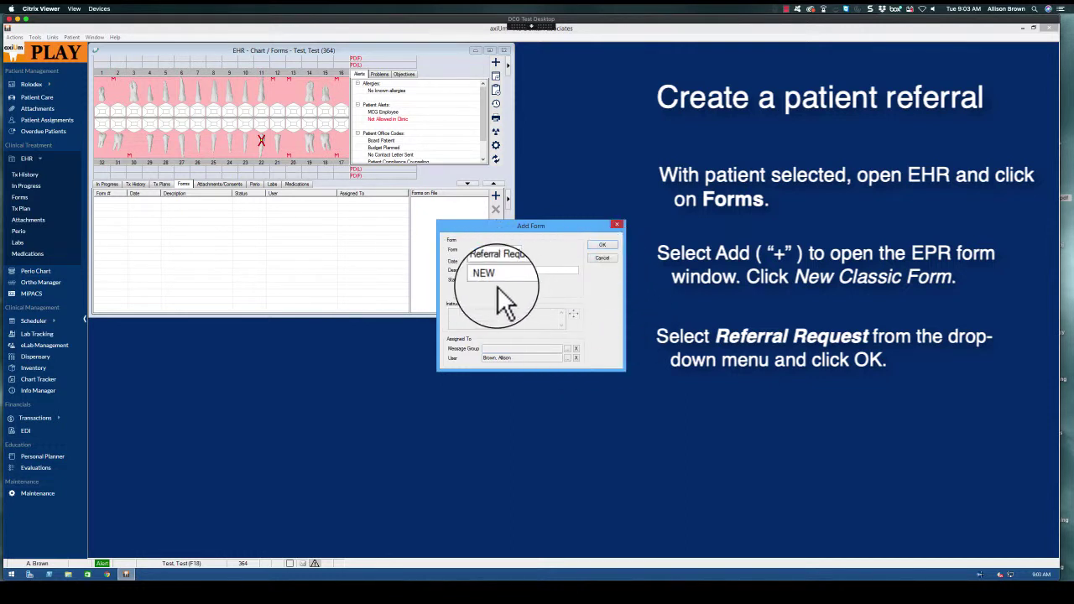
{"action": "left_click", "coordinate": [601, 245]}
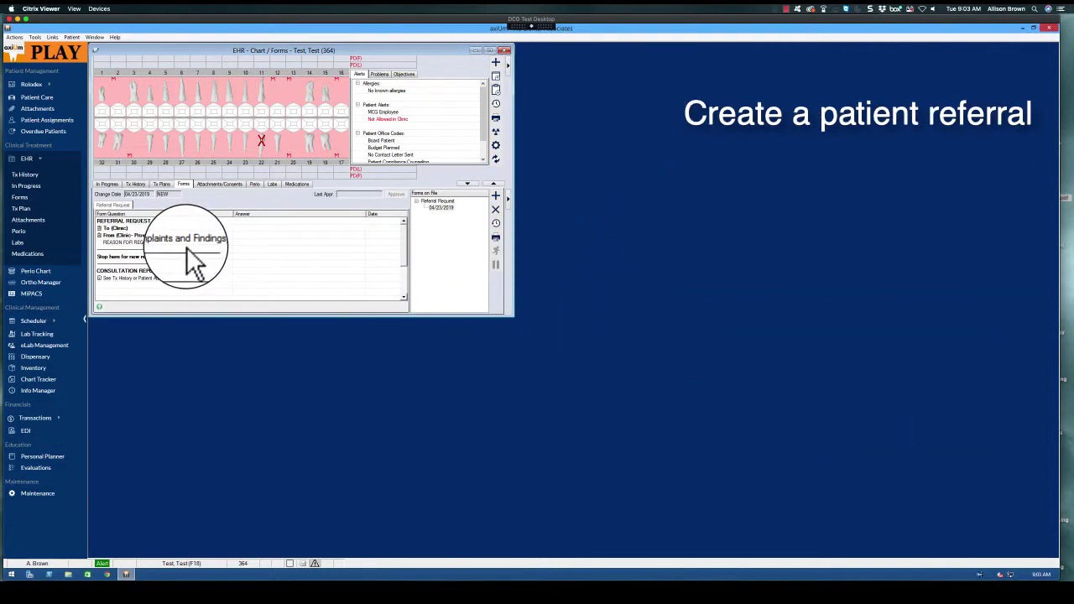
Set the referral's To (Clinic) answer to TO ENDO, with "Provider Name" as the optional receiving provider
{"action": "double_click", "coordinate": [236, 228]}
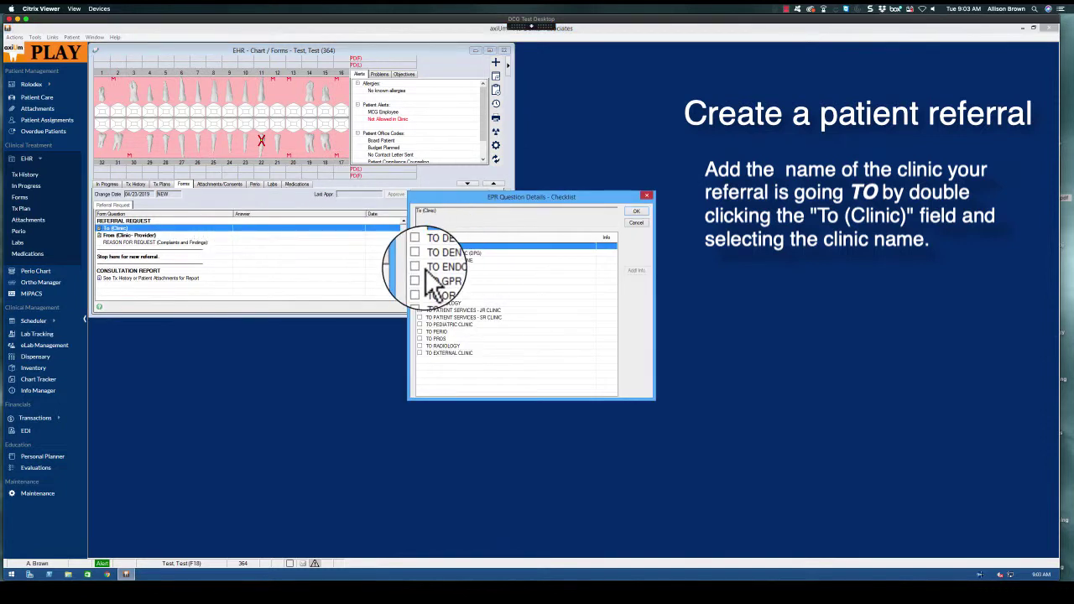
{"action": "double_click", "coordinate": [424, 267]}
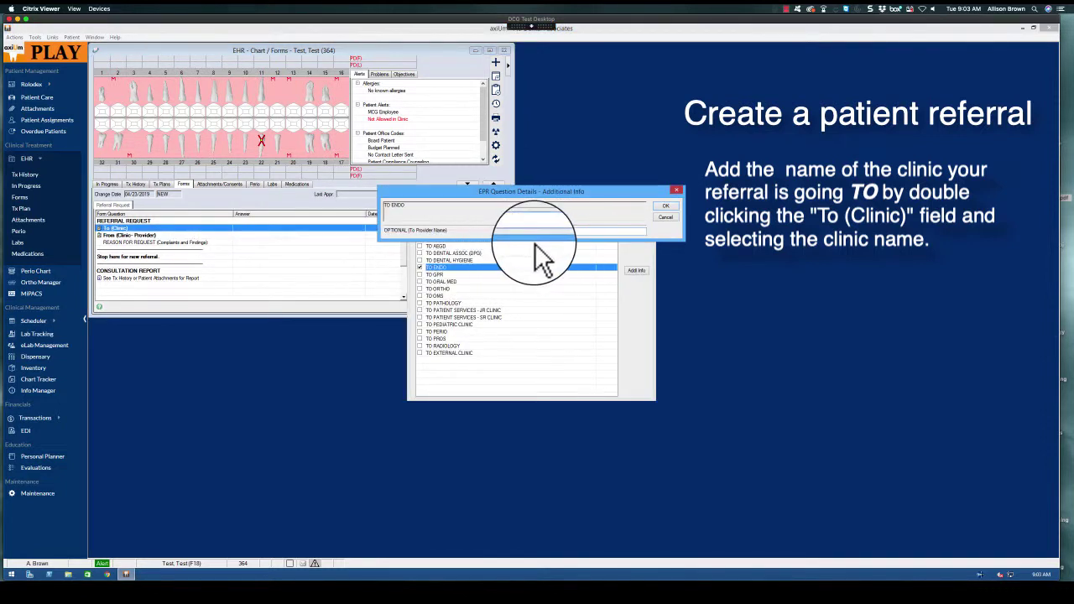
{"action": "type", "text": "Prov"}
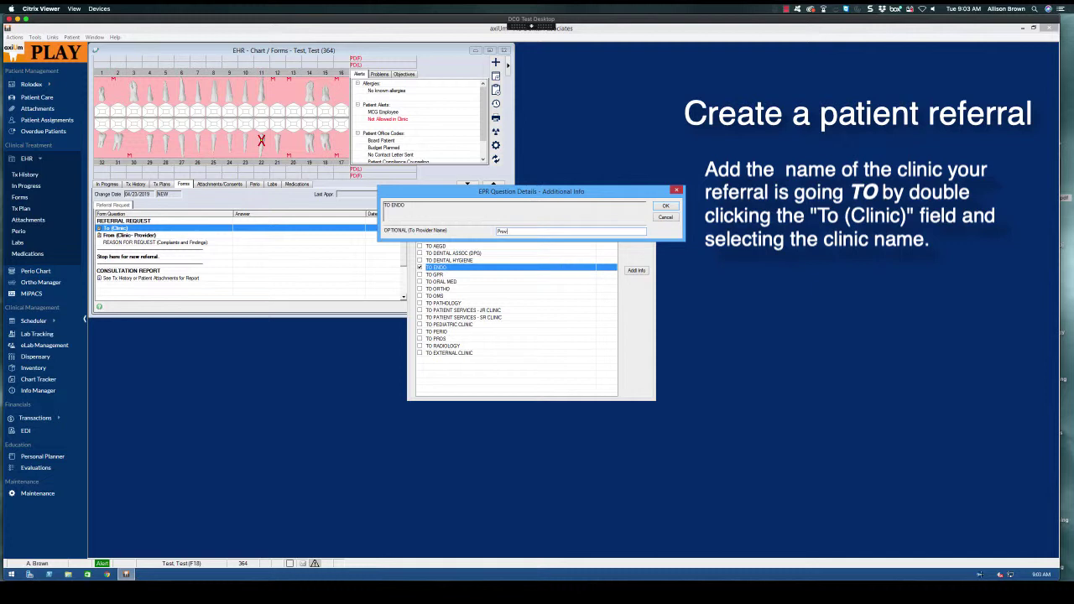
{"action": "type", "text": "ider Name"}
{"action": "left_click", "coordinate": [665, 205]}
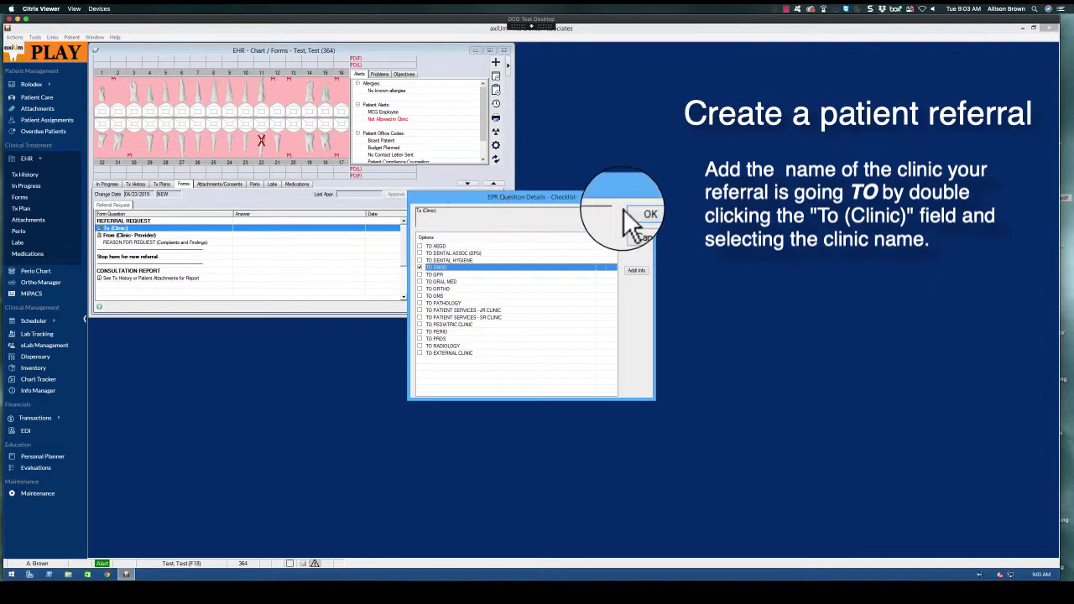
{"action": "left_click", "coordinate": [638, 214]}
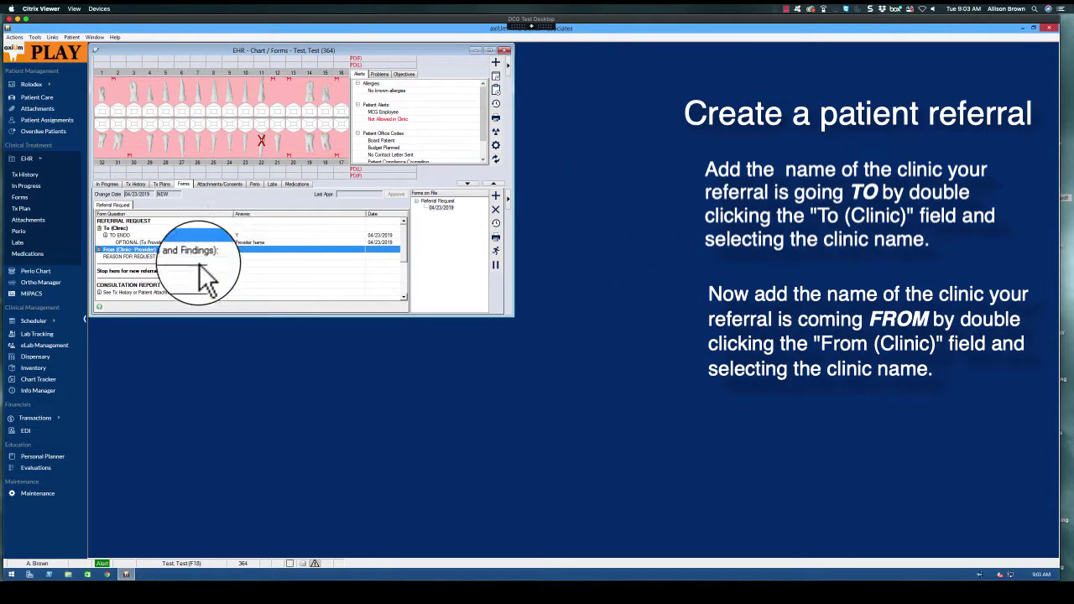
Set the referral's From (Clinic- Provider) answer to FROM EMERGENCY, with "ProviderName" as the provider name and the provider's number filled in
{"action": "double_click", "coordinate": [244, 249]}
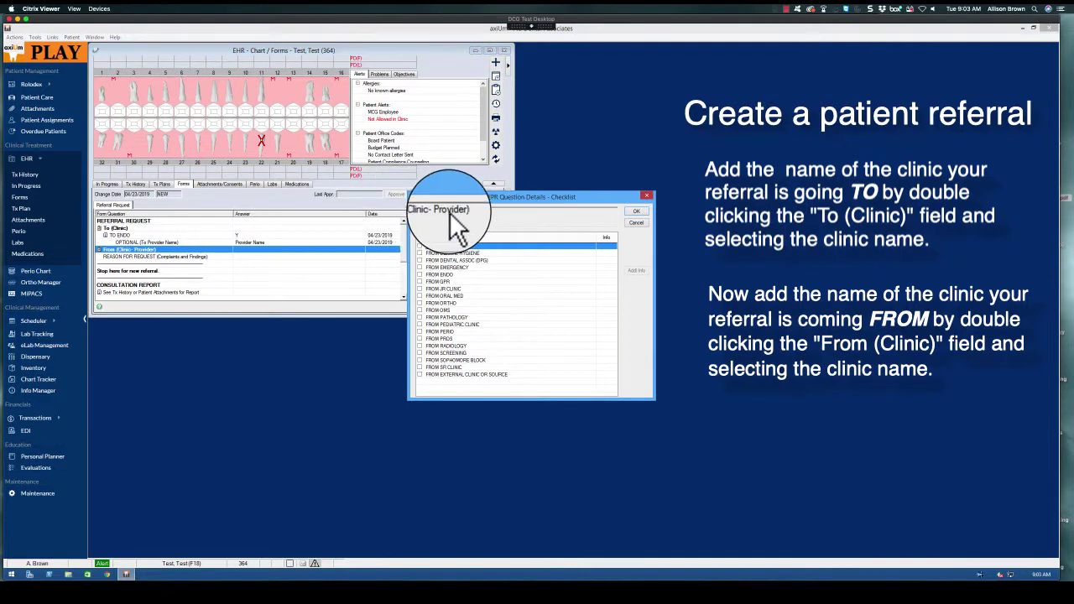
{"action": "left_click", "coordinate": [420, 267]}
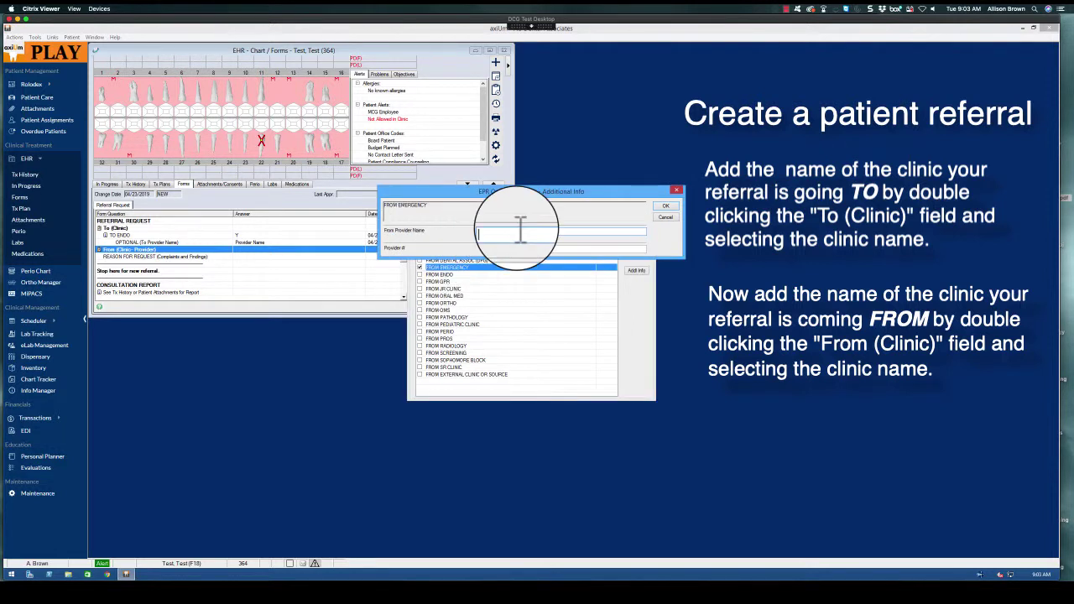
{"action": "left_click", "coordinate": [526, 229]}
{"action": "type", "text": "P"}
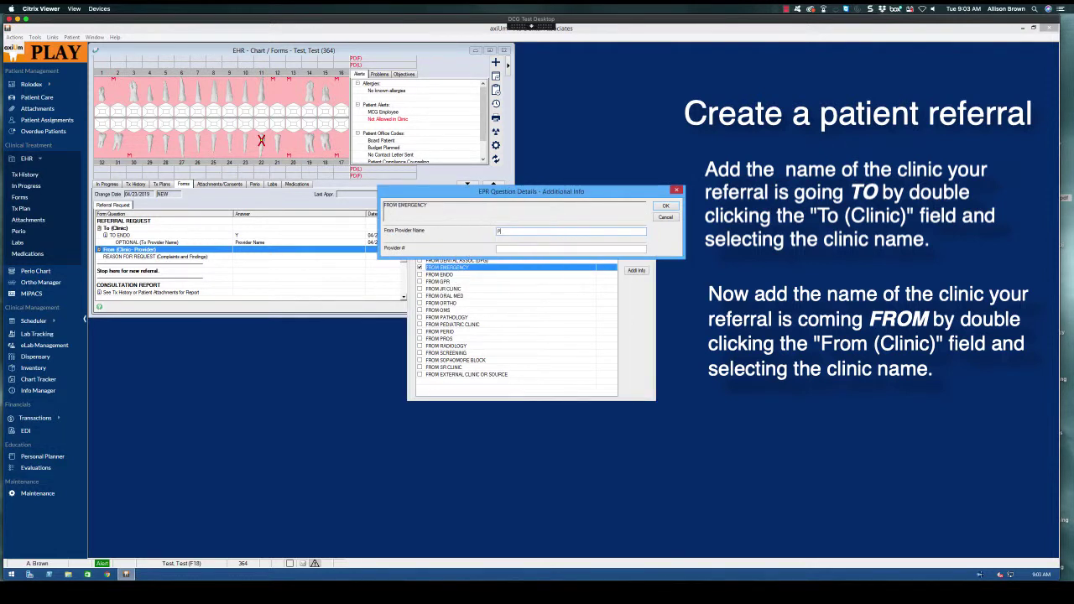
{"action": "type", "text": "rov"}
{"action": "type", "text": "12345"}
{"action": "type", "text": "6"}
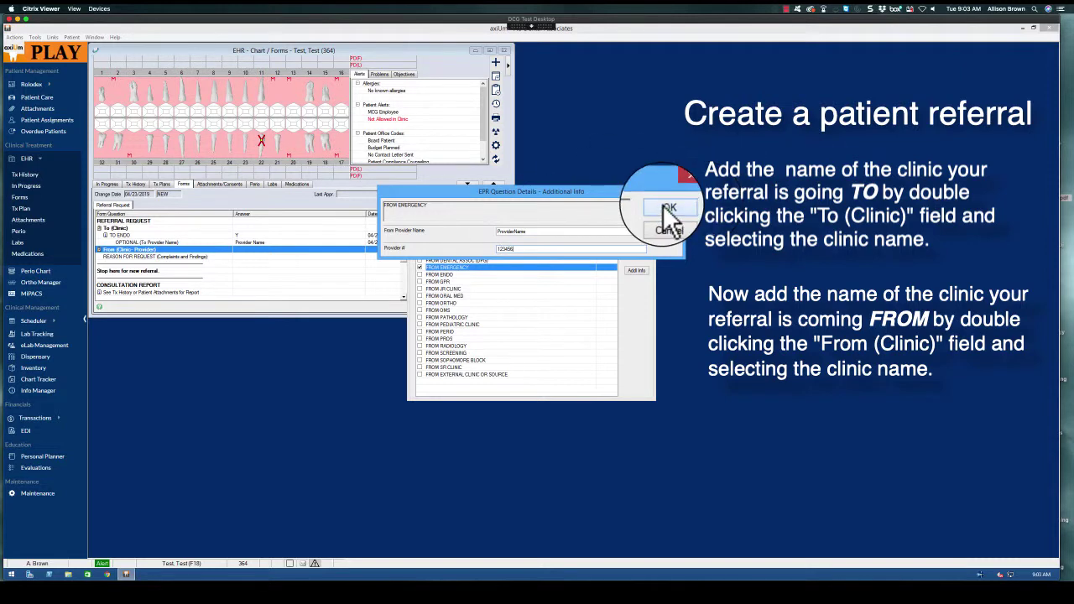
{"action": "left_click", "coordinate": [664, 205]}
{"action": "left_click", "coordinate": [636, 217]}
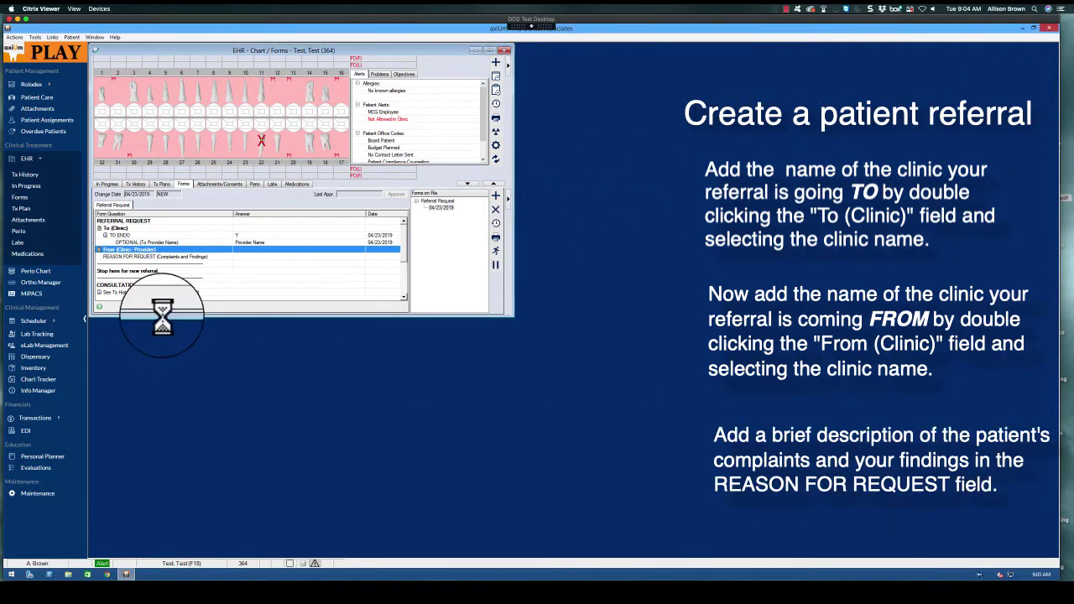
Fill in the REASON FOR REQUEST answer with "Chief complaints and findings."
{"action": "left_click", "coordinate": [210, 276]}
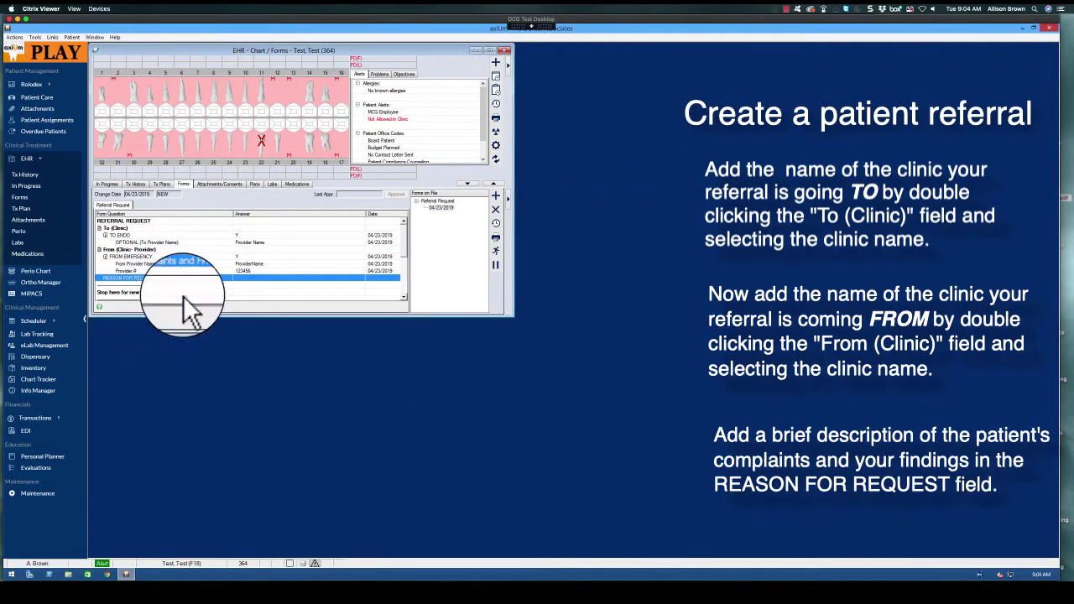
{"action": "double_click", "coordinate": [249, 278]}
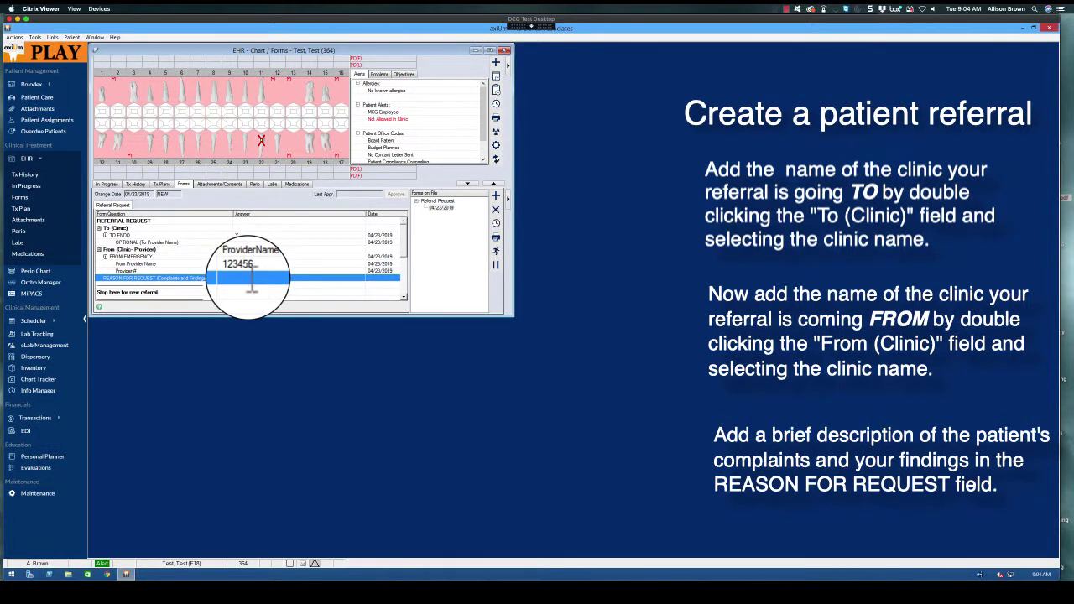
{"action": "type", "text": "Chief complaints and findings"}
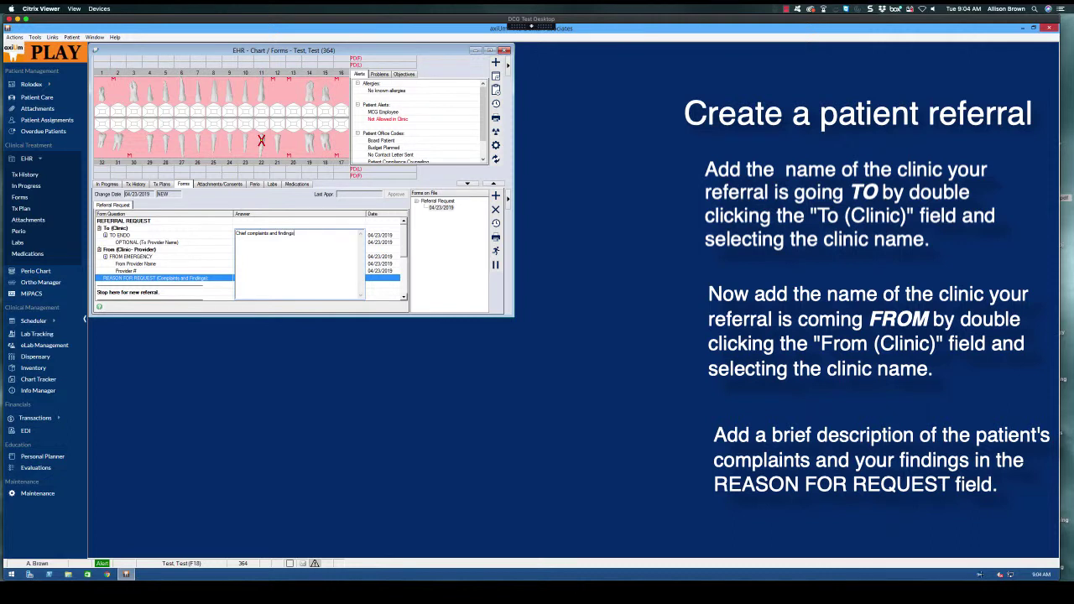
{"action": "type", "text": "."}
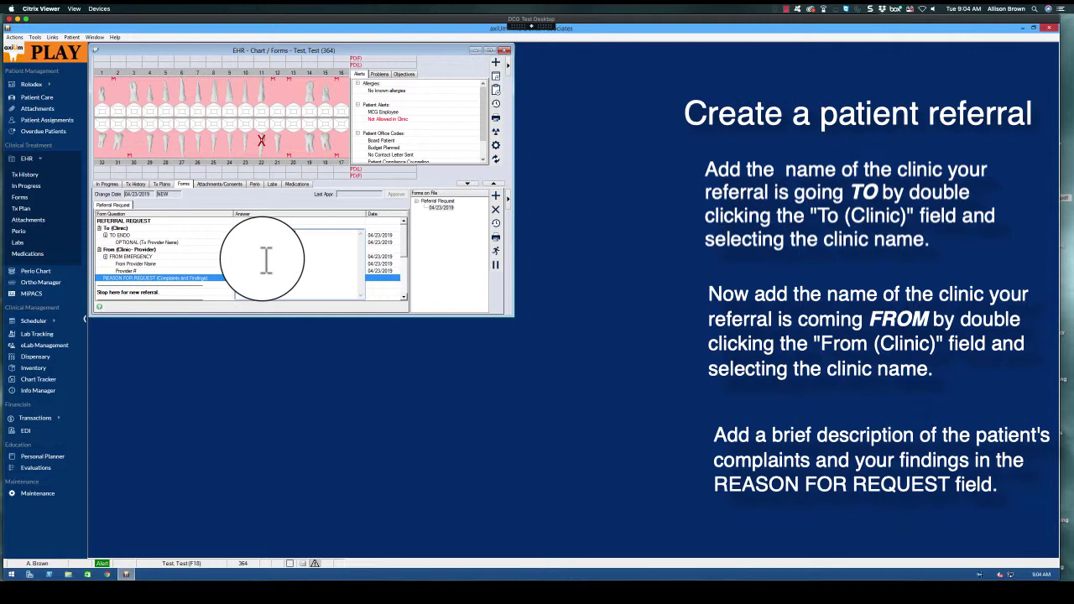
{"action": "left_click", "coordinate": [382, 284]}
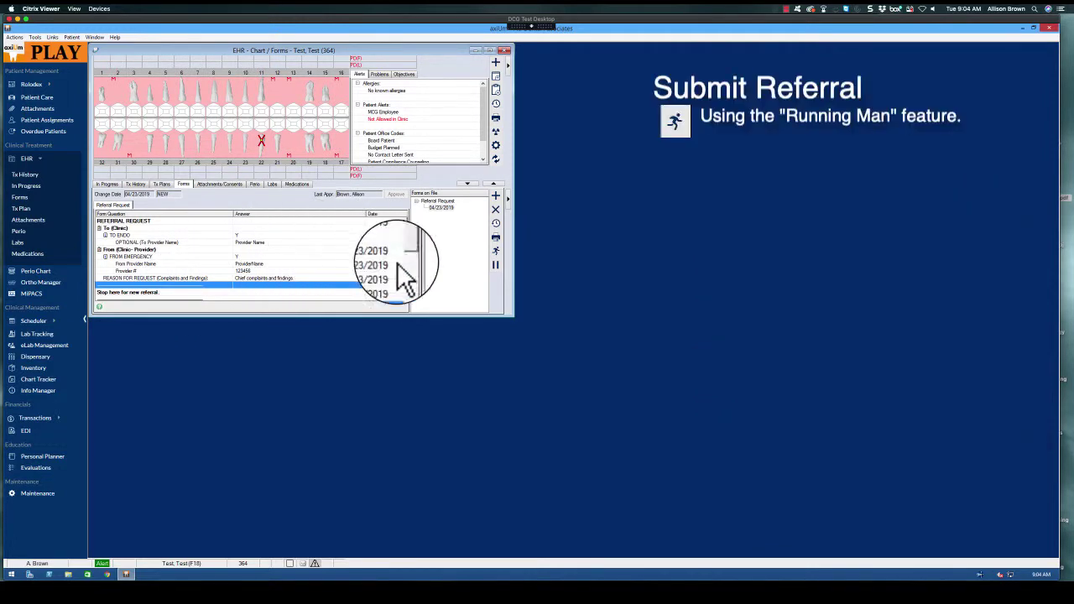
Submit the referral through a form action with the comment "Complaints and findings." and the Endodontics message group
{"action": "left_click", "coordinate": [500, 255]}
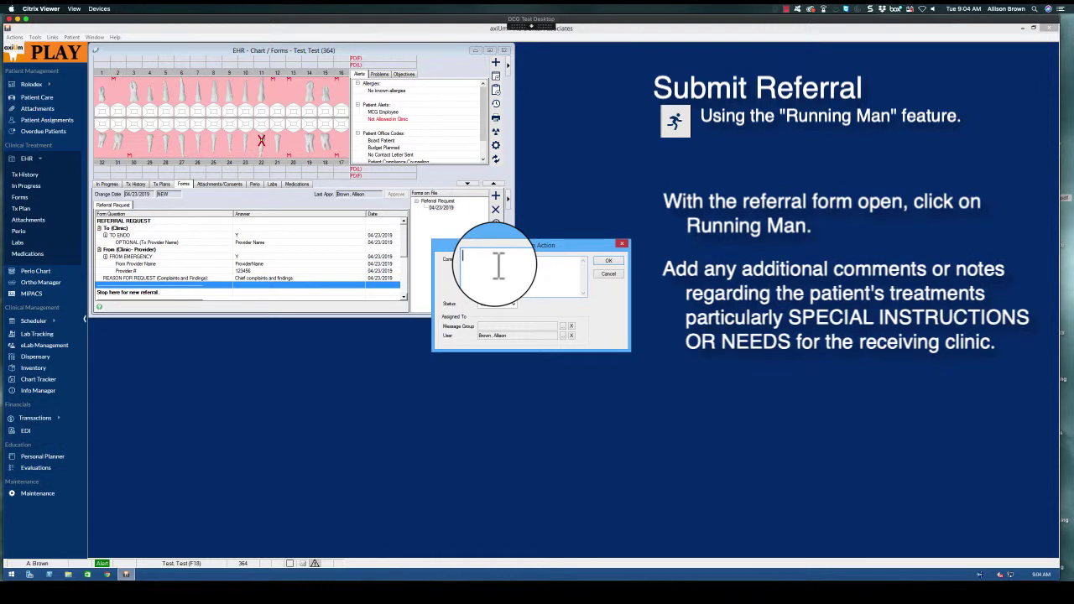
{"action": "type", "text": "Complaints and findings."}
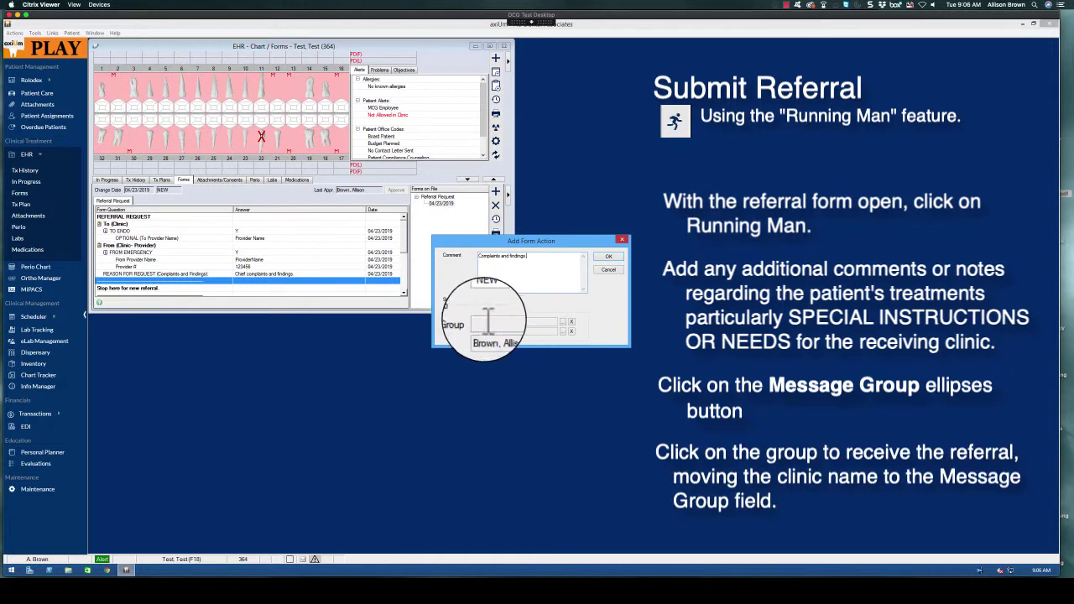
{"action": "left_click", "coordinate": [561, 322]}
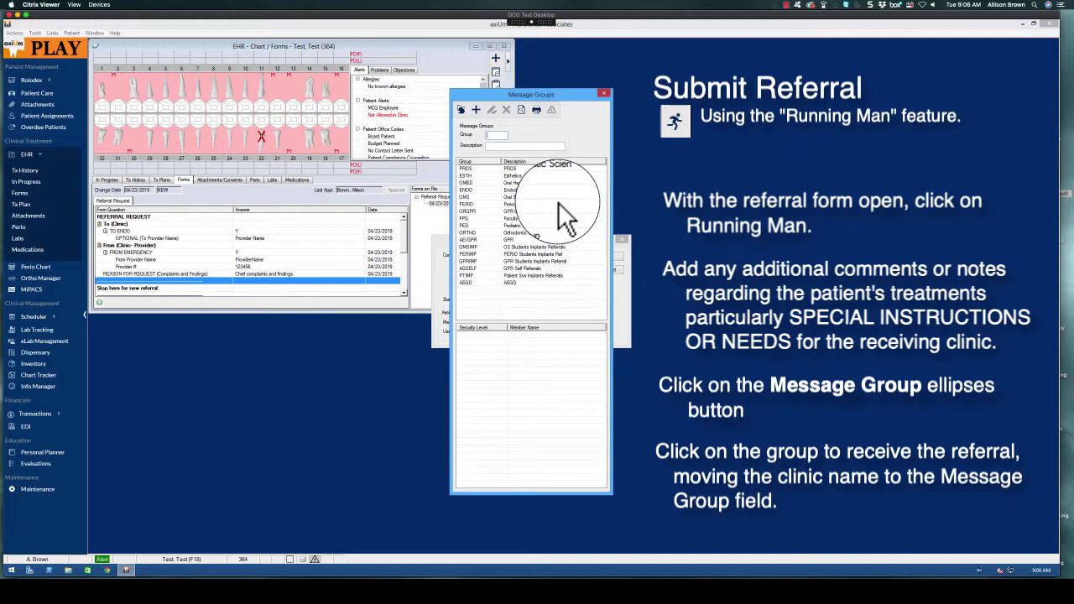
{"action": "double_click", "coordinate": [520, 190]}
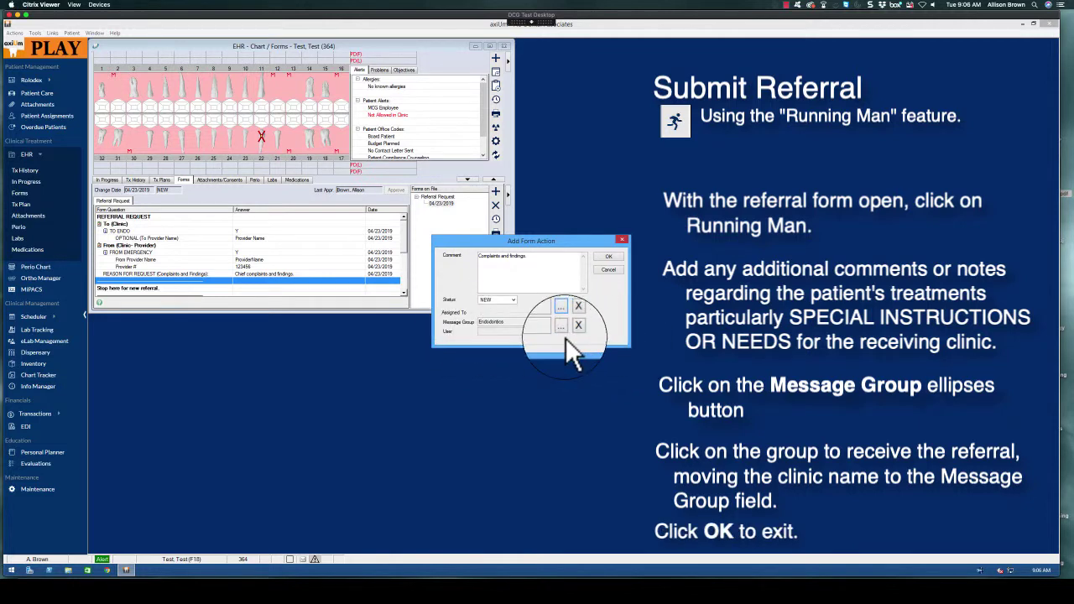
{"action": "left_click", "coordinate": [609, 270]}
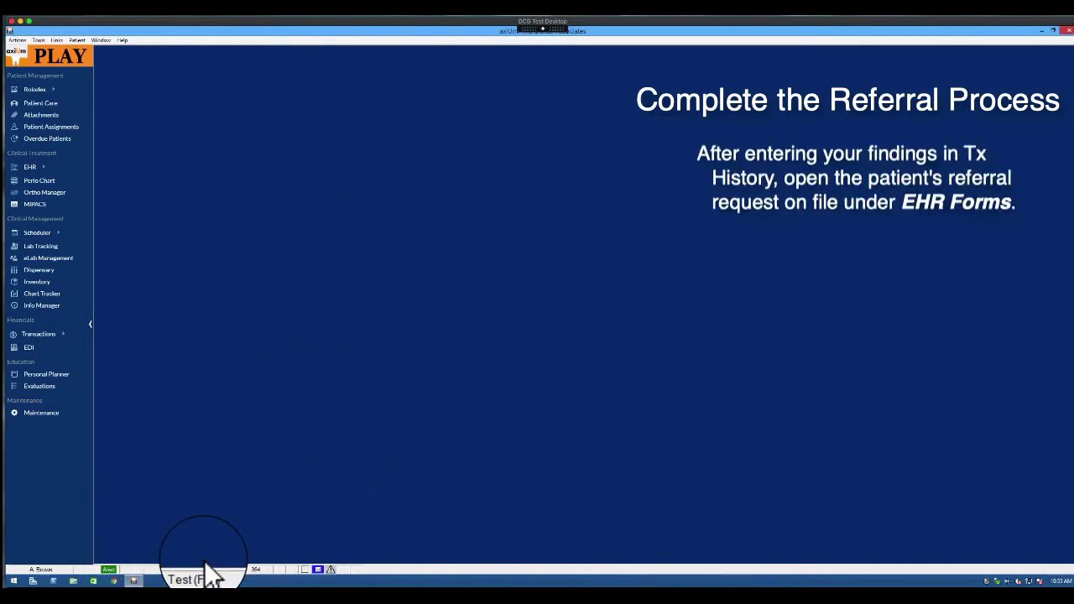
Open the patient's scheduled Referral Request dated 05/01/2019 from the EHR forms on file
{"action": "left_click", "coordinate": [31, 167]}
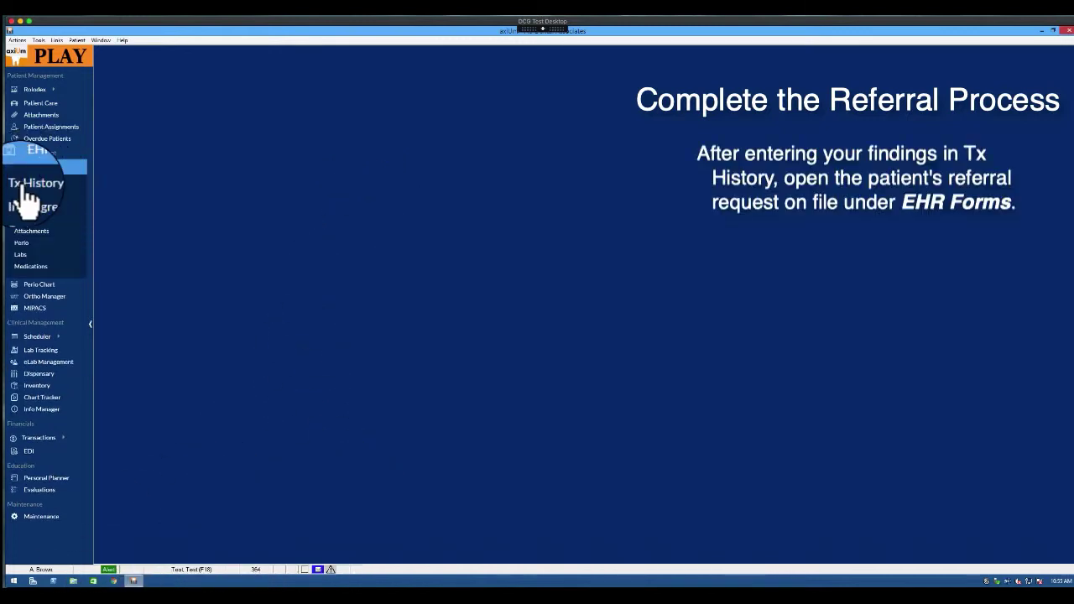
{"action": "left_click", "coordinate": [24, 207]}
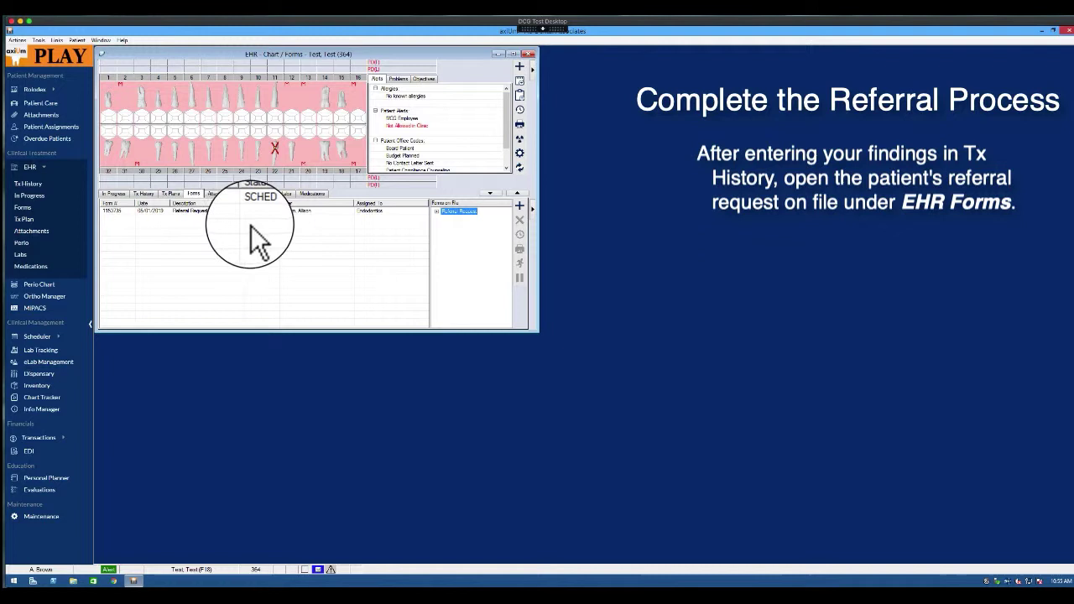
{"action": "left_click", "coordinate": [437, 210]}
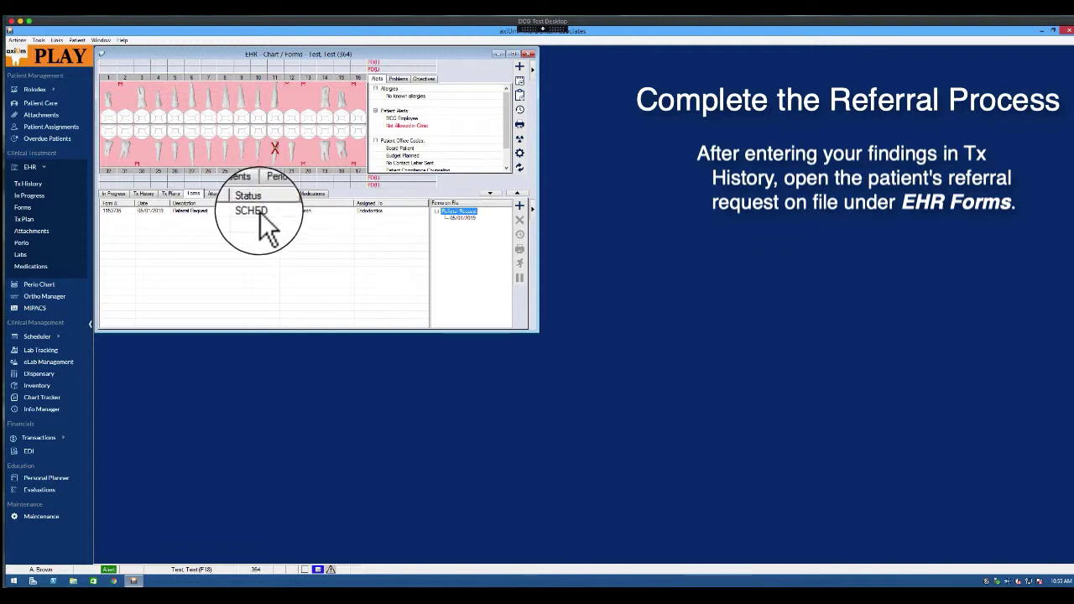
{"action": "double_click", "coordinate": [315, 210]}
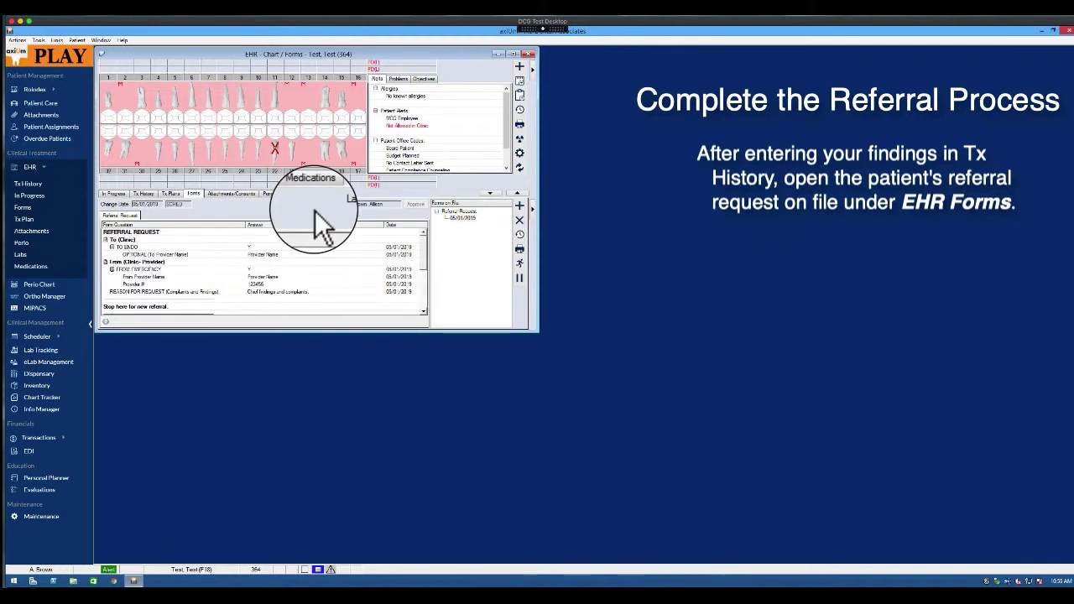
Answer Yes to the consultation report question "See Tx History or Patient Attachments for Report" with the entry date "May 1, 2019"
{"action": "left_click", "coordinate": [253, 308]}
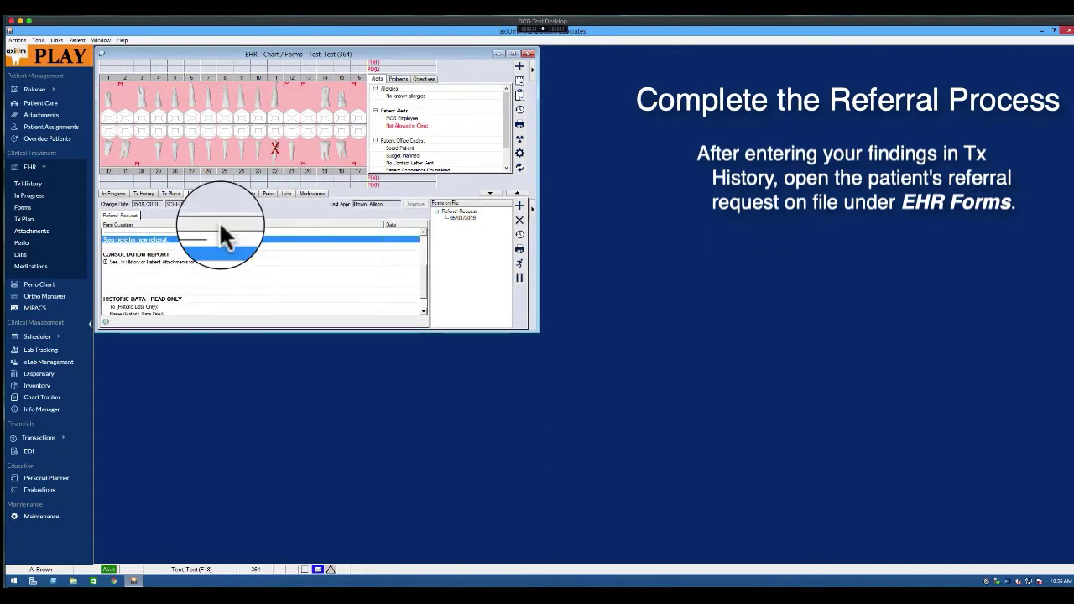
{"action": "left_click", "coordinate": [252, 262]}
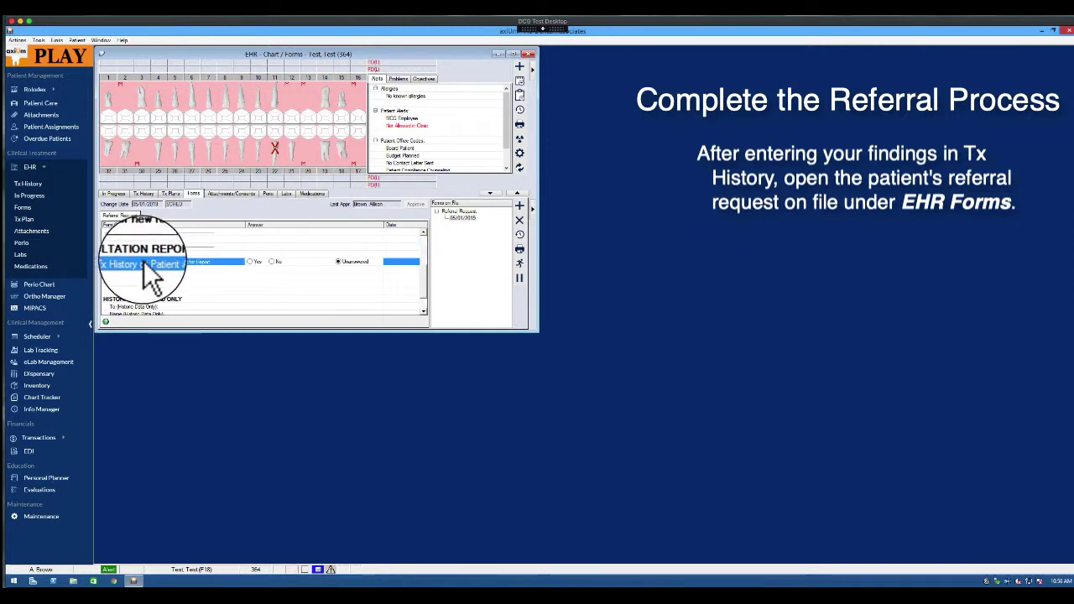
{"action": "left_click", "coordinate": [251, 261]}
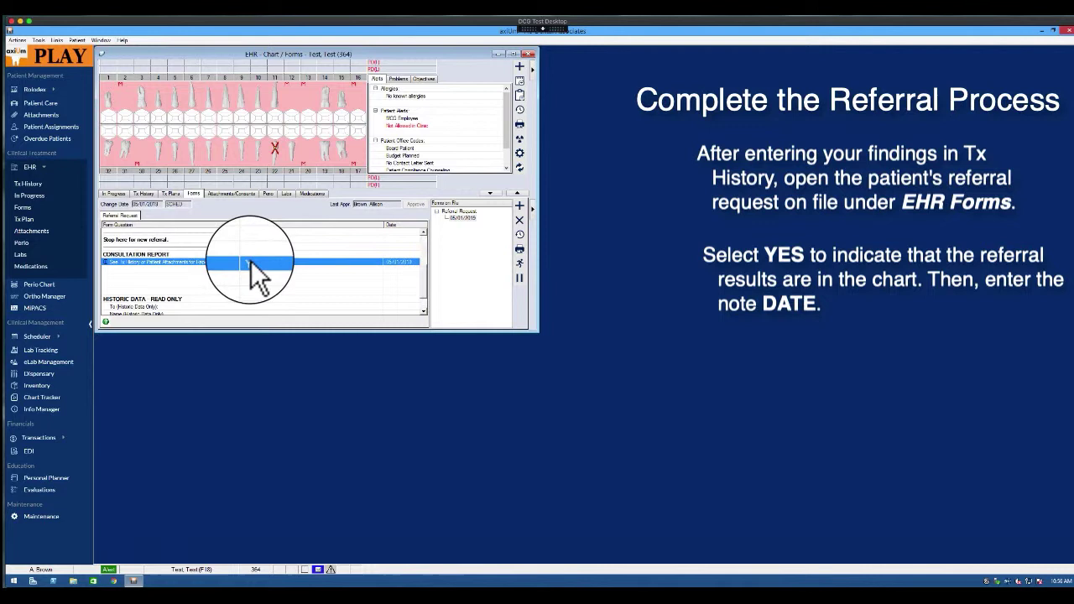
{"action": "left_click", "coordinate": [510, 234]}
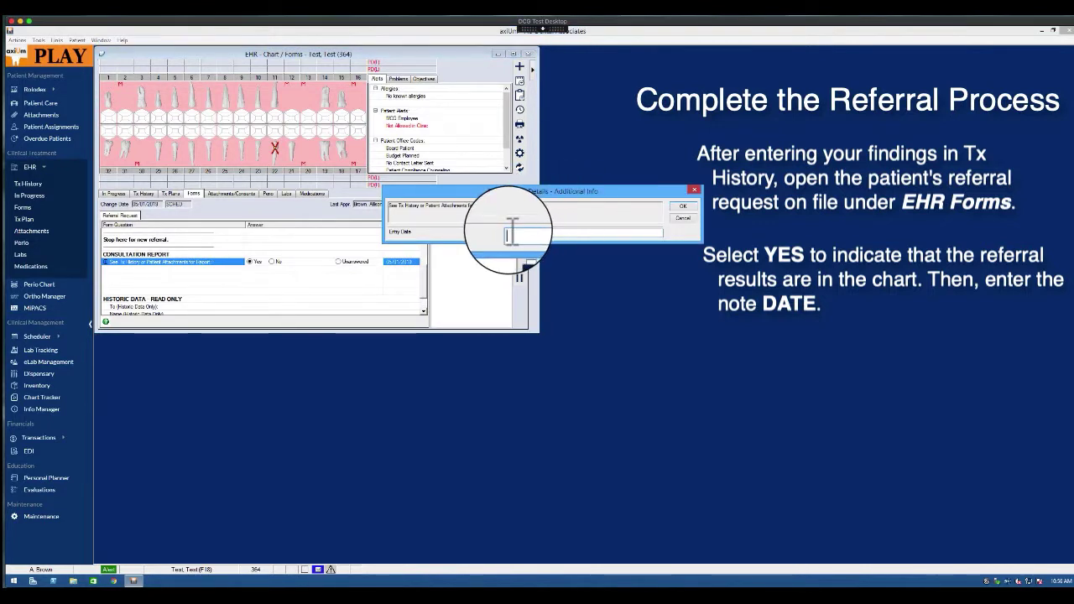
{"action": "type", "text": "Ma"}
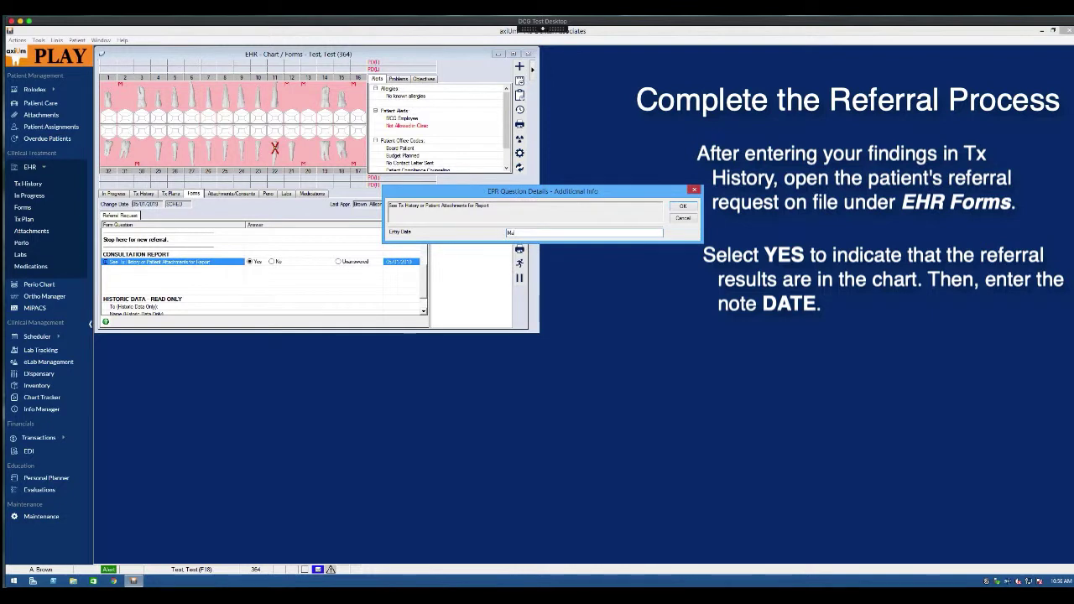
{"action": "type", "text": "y 1, 2019"}
{"action": "left_click", "coordinate": [682, 207]}
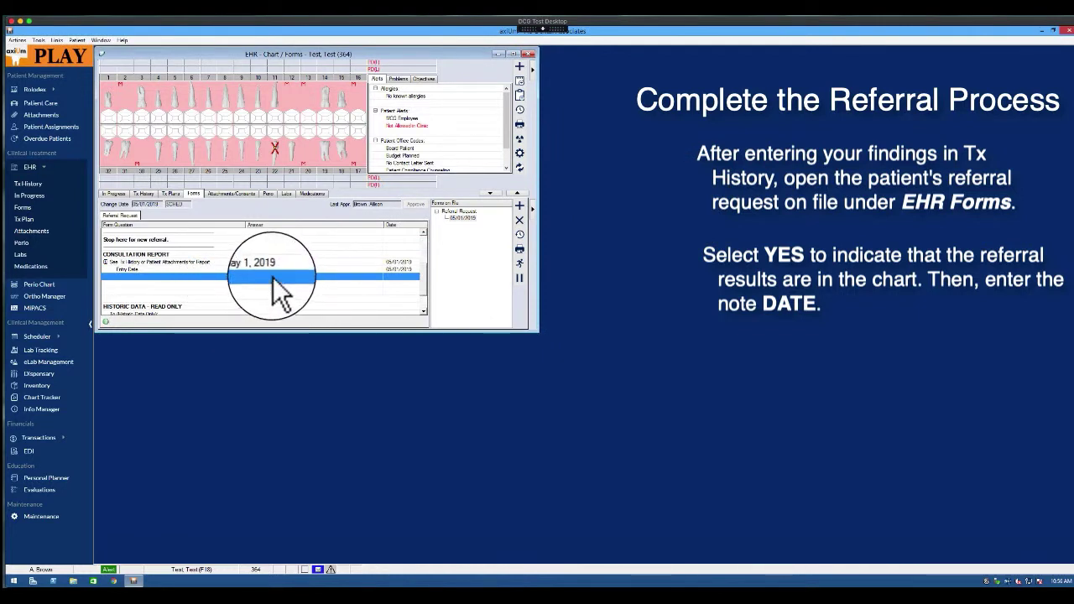
Add a form action to the referral with the comment "Treatment complete" and the Completed Referral status
{"action": "left_click", "coordinate": [517, 263]}
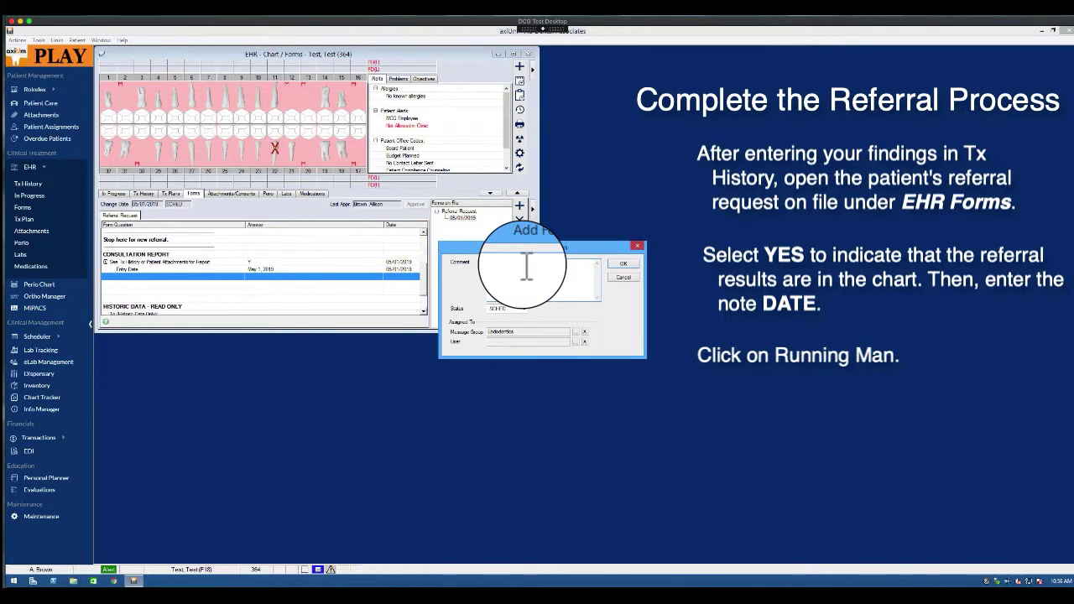
{"action": "left_click", "coordinate": [502, 270]}
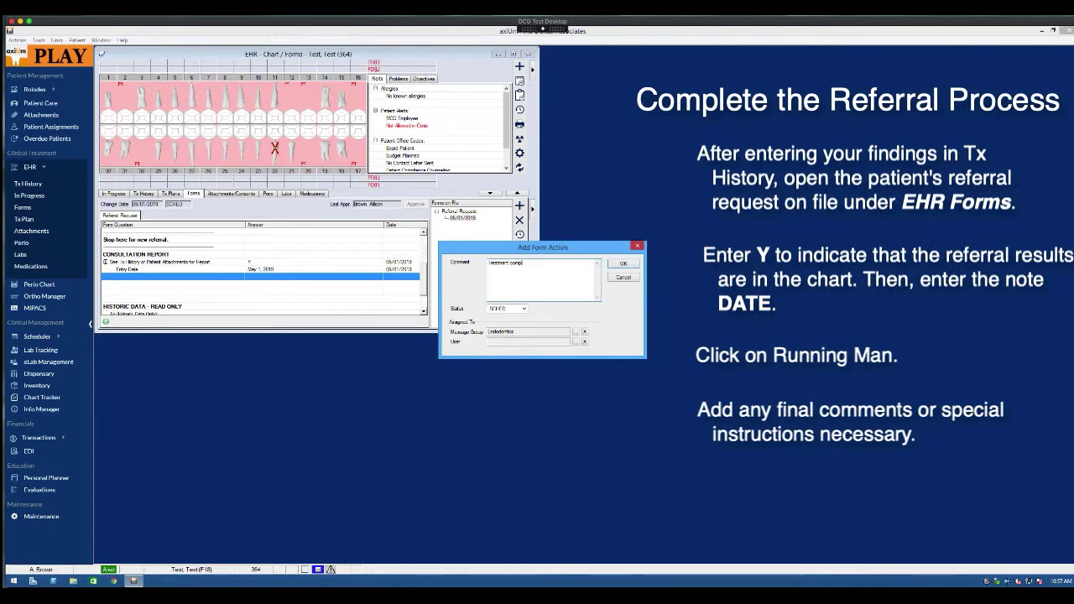
{"action": "type", "text": "lete"}
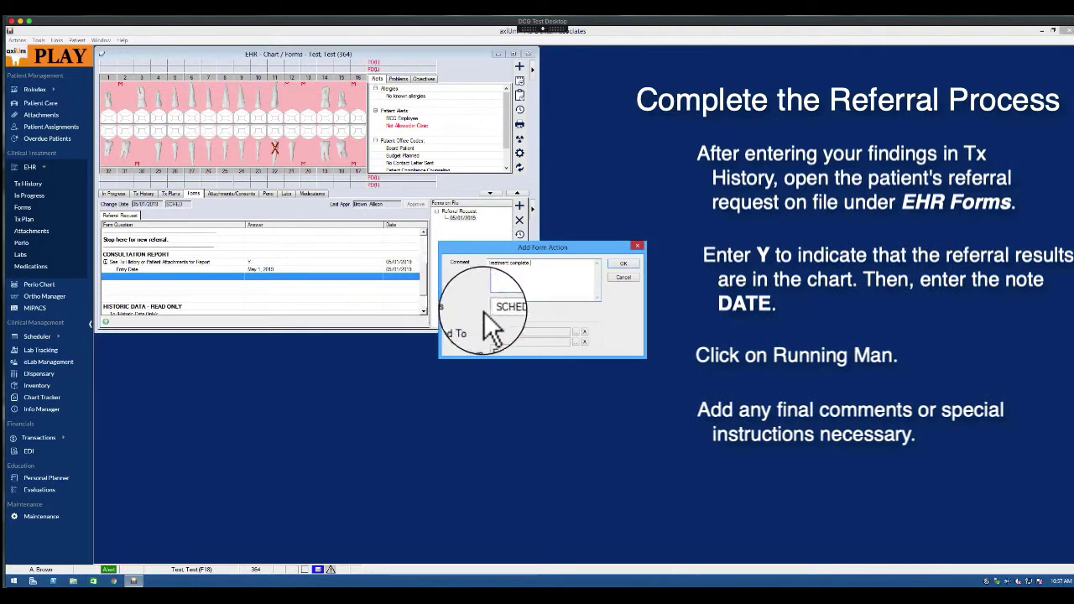
{"action": "left_click", "coordinate": [525, 309]}
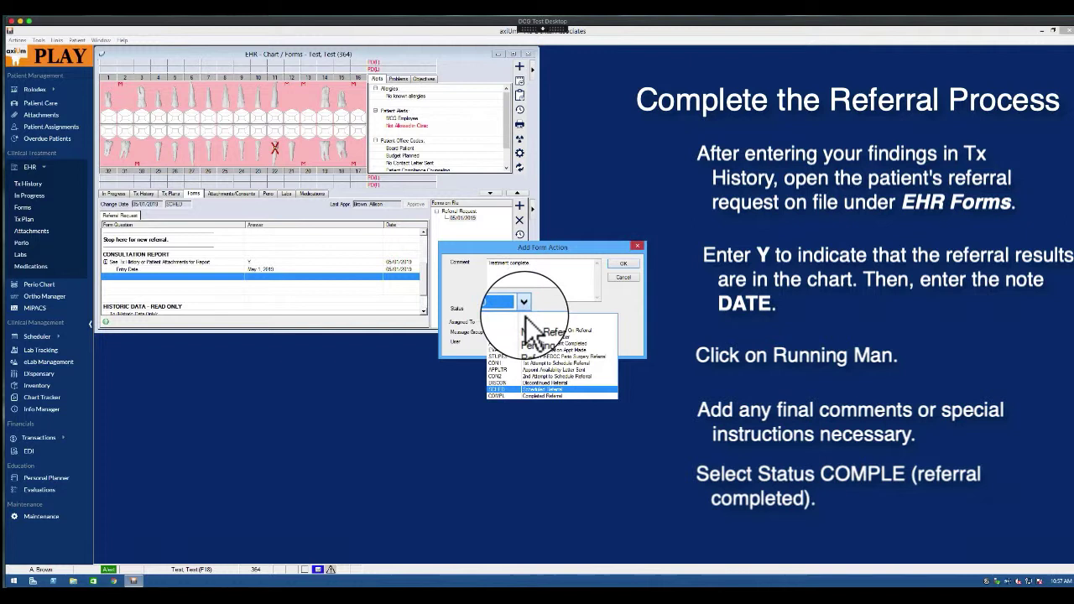
{"action": "left_click", "coordinate": [540, 394]}
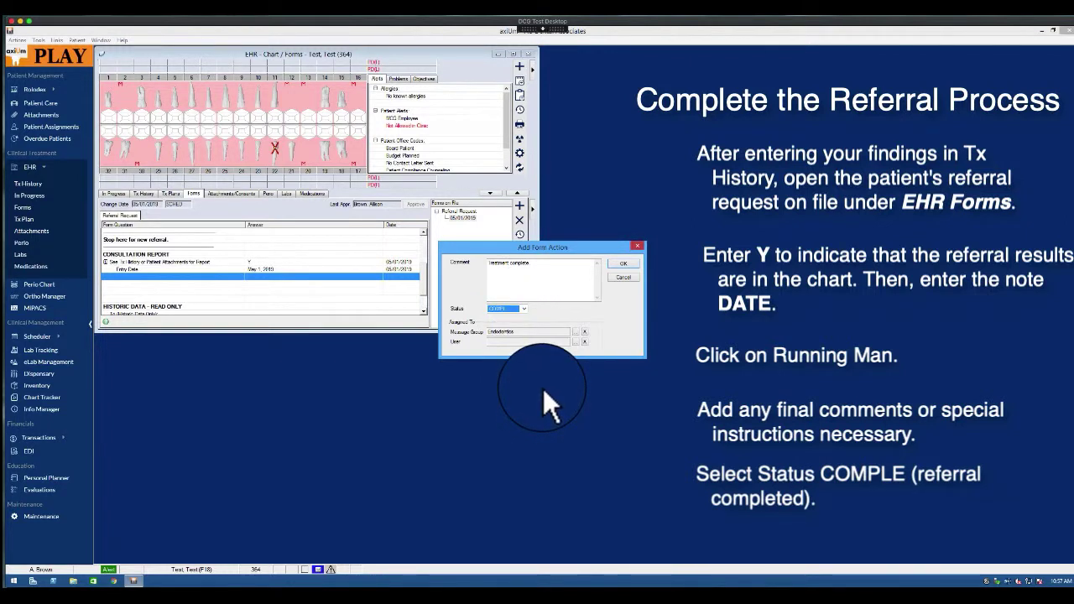
{"action": "left_click", "coordinate": [627, 263]}
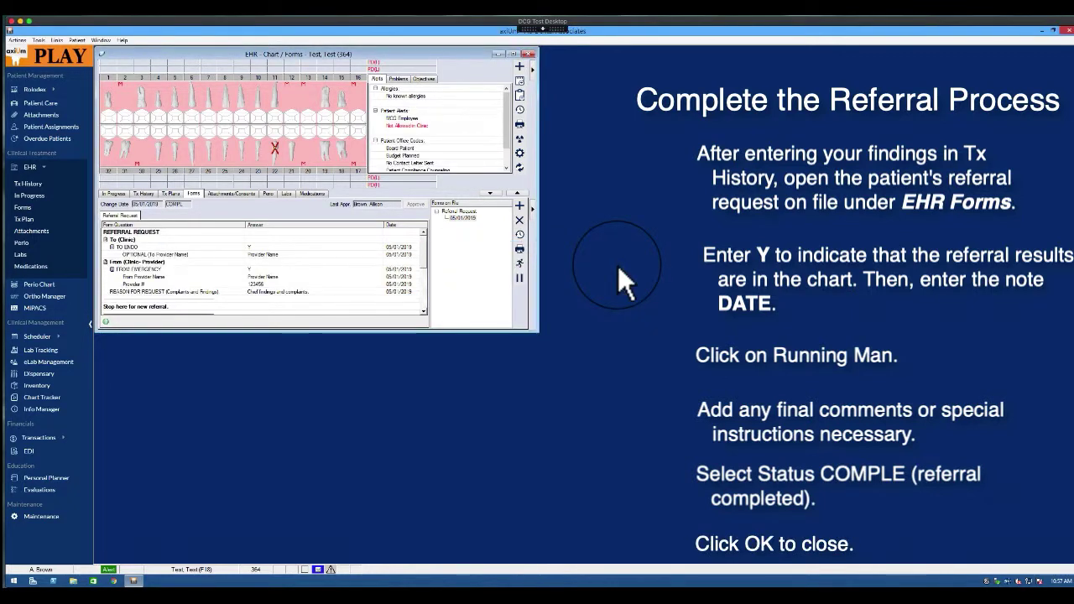